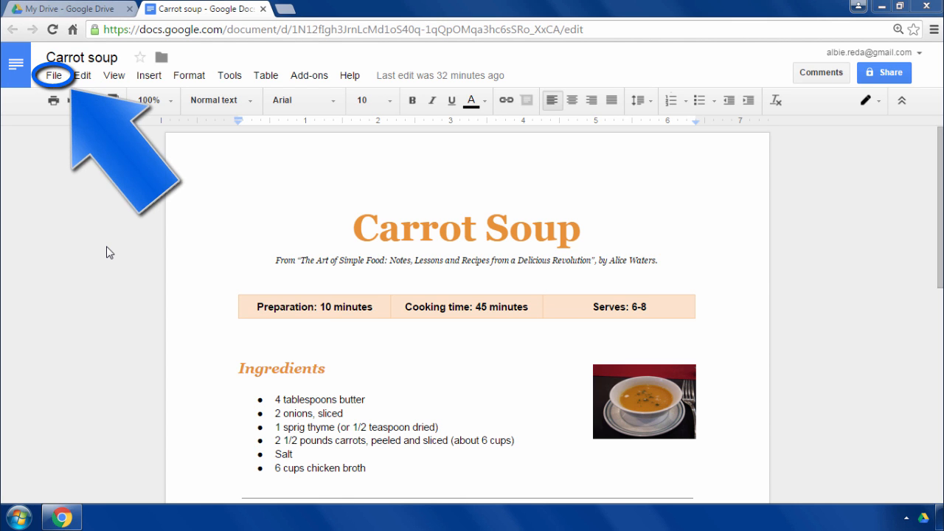
- Prepare an email with the Carrot soup document as an attachment in PDF format
{"action": "left_click", "coordinate": [61, 80]}
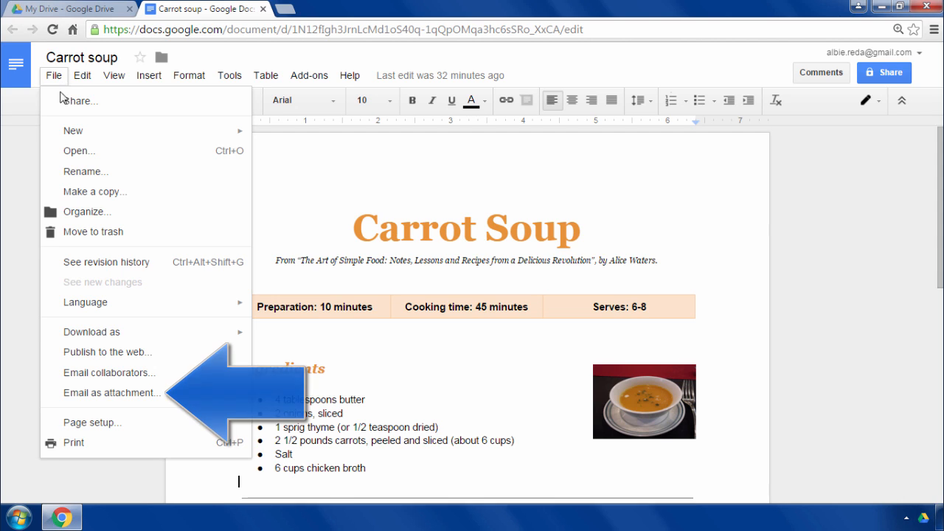
{"action": "left_click", "coordinate": [175, 402]}
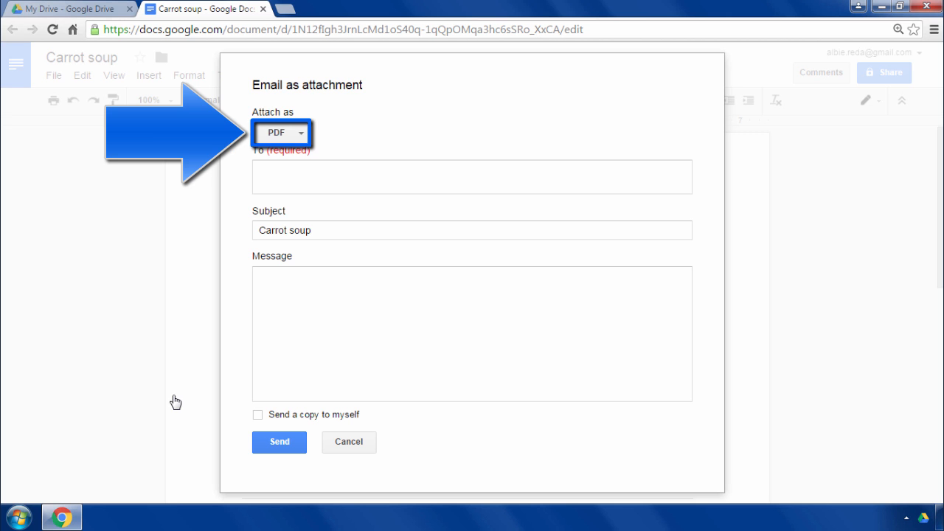
{"action": "left_click", "coordinate": [301, 136]}
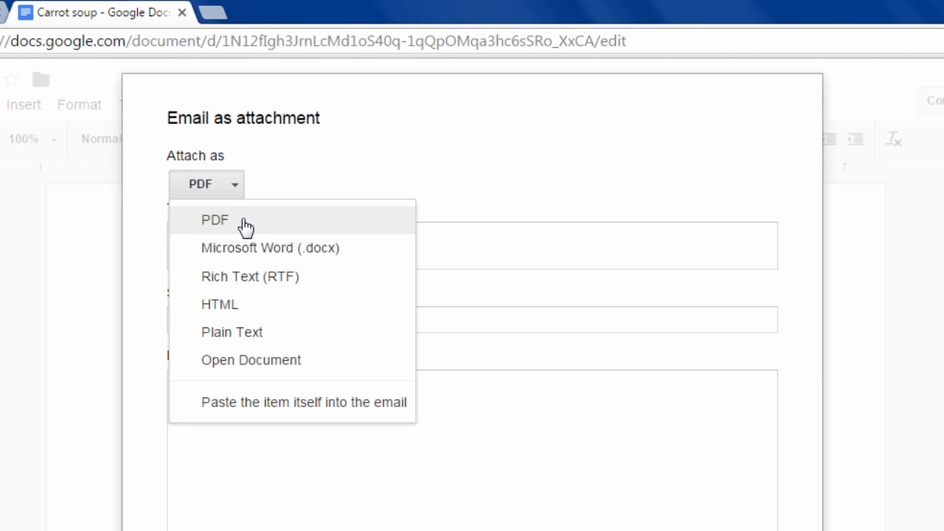
{"action": "left_click", "coordinate": [244, 221]}
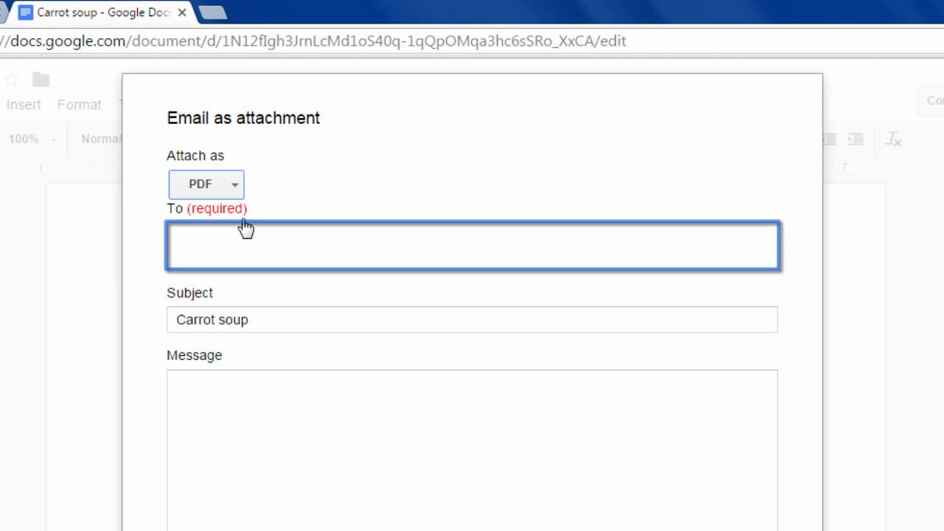
- Enter the two recipients' e-mail addresses for the attachment email, separated by a comma
{"action": "left_click", "coordinate": [230, 238]}
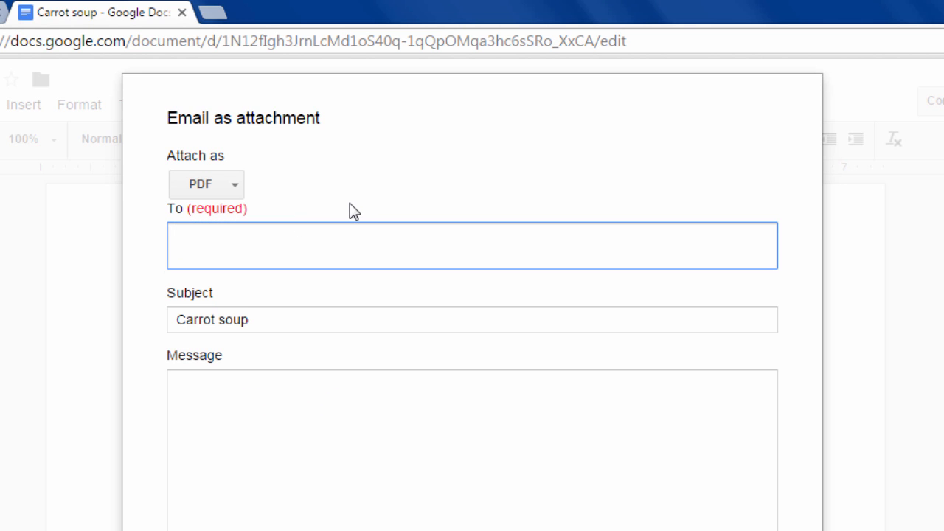
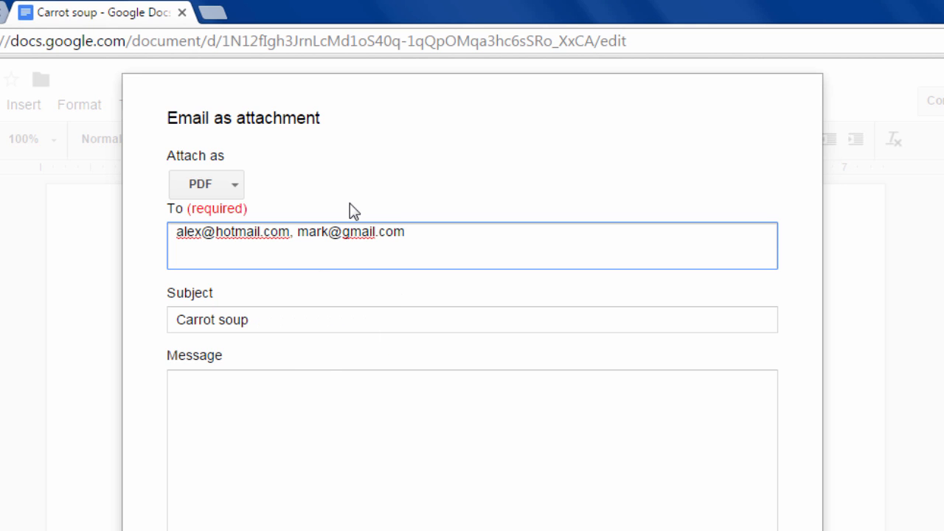
- Capitalize the second word of the email subject so it reads "Carrot Soup"
{"action": "left_click", "coordinate": [222, 320]}
{"action": "key", "text": "BackSpace"}
{"action": "type", "text": "S"}
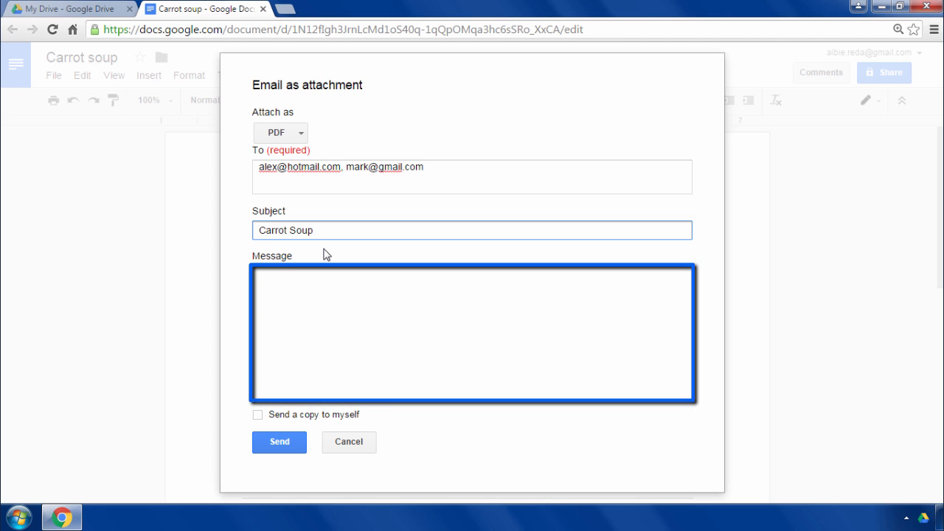
- Write the message "Hey there, Here is a nice recipe for you. Hope you'll enjoy! Take care," and sign it with the sender's first name
{"action": "left_click", "coordinate": [288, 292]}
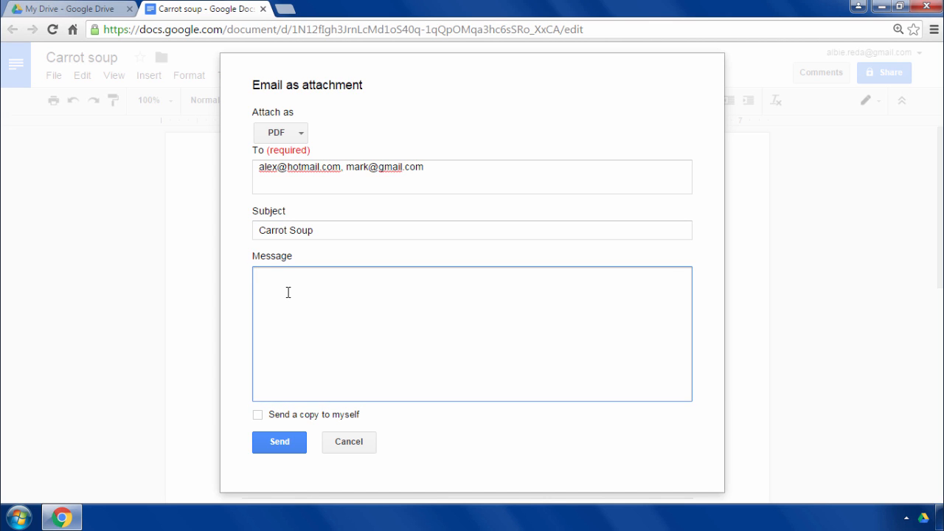
{"action": "type", "text": "Hey there,"}
{"action": "key", "text": "Return"}
{"action": "key", "text": "Return"}
{"action": "type", "text": "Here is a nice recipe for you."}
{"action": "key", "text": "Return"}
{"action": "type", "text": "Hope you'll enjoy!"}
{"action": "key", "text": "Return"}
{"action": "key", "text": "Return"}
{"action": "type", "text": "Take care,"}
{"action": "key", "text": "Return"}
{"action": "type", "text": "Albie"}
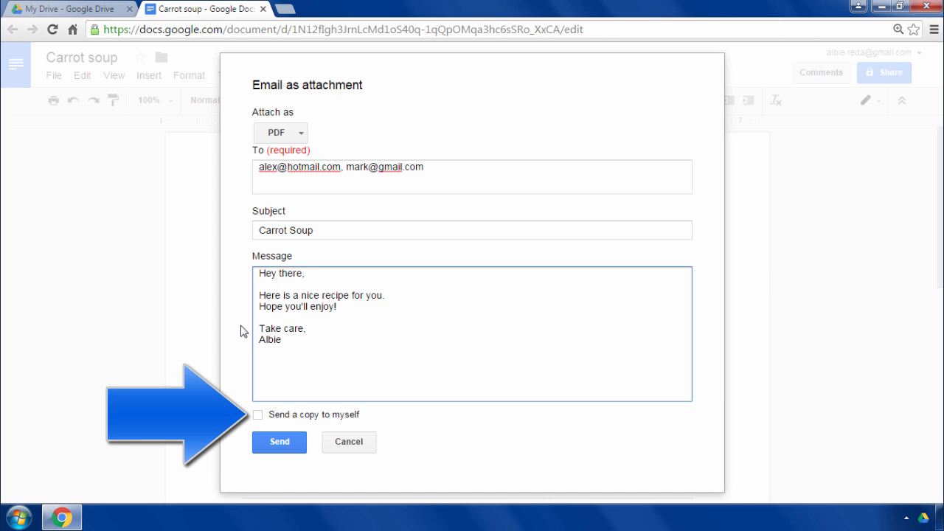
- Enable sending a copy to myself, and cancel the attachment email without sending it
{"action": "left_click", "coordinate": [258, 415]}
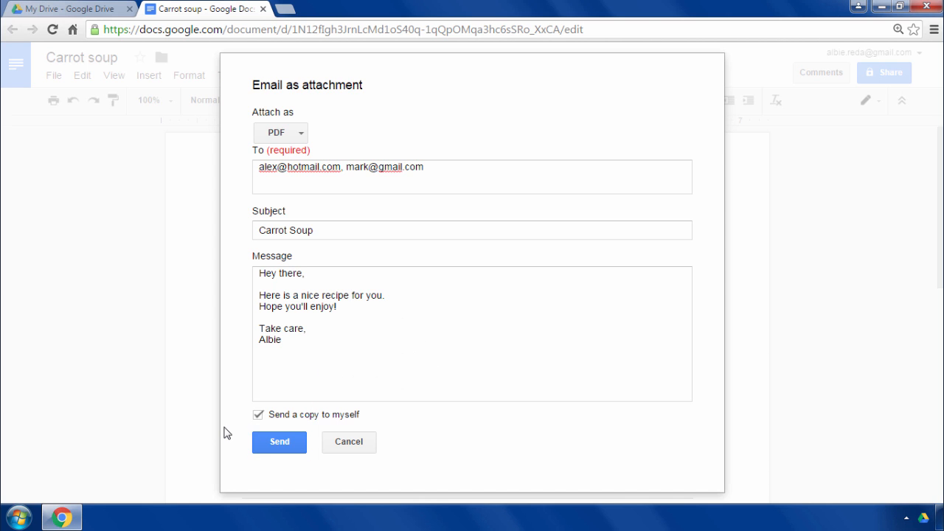
{"action": "left_click", "coordinate": [366, 448]}
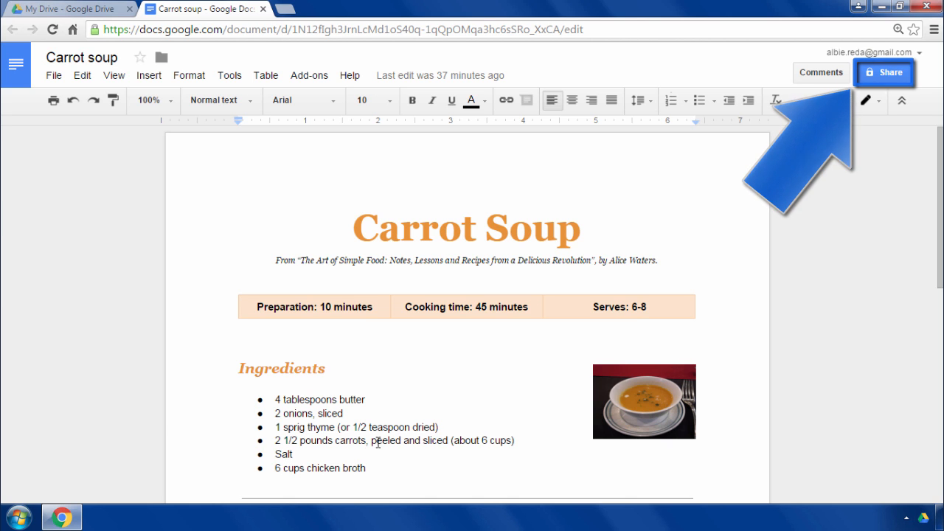
- Add the suggested contact to the people the document is shared with, keeping the "Can edit" permission
{"action": "left_click", "coordinate": [905, 79]}
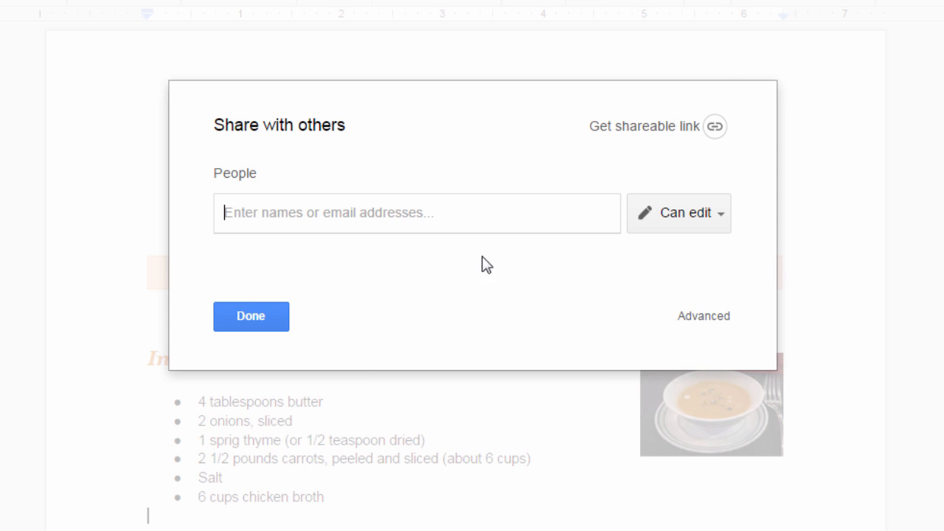
{"action": "type", "text": "Giu"}
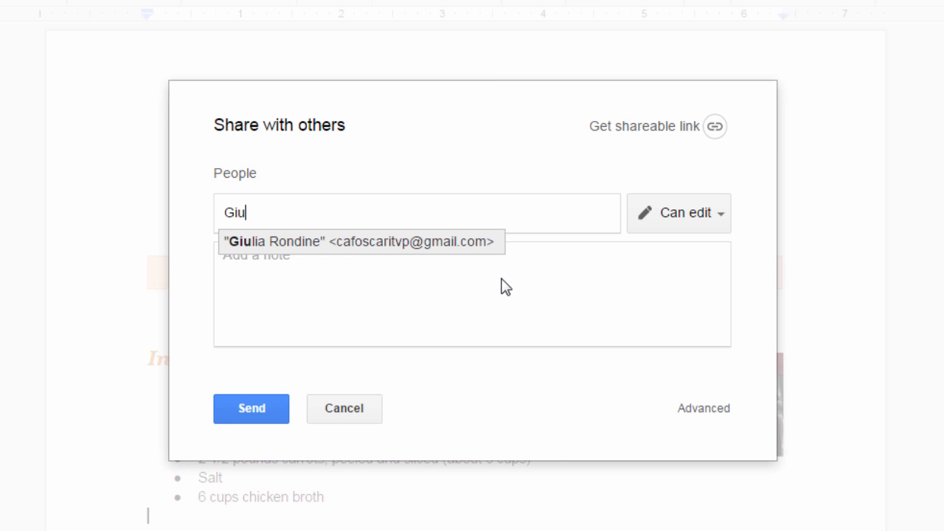
{"action": "left_click", "coordinate": [302, 244]}
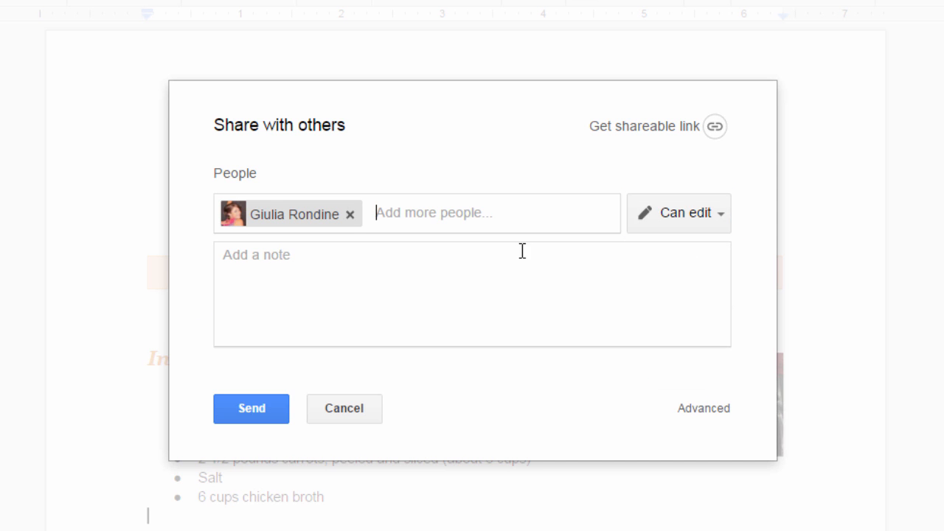
{"action": "left_click", "coordinate": [720, 218]}
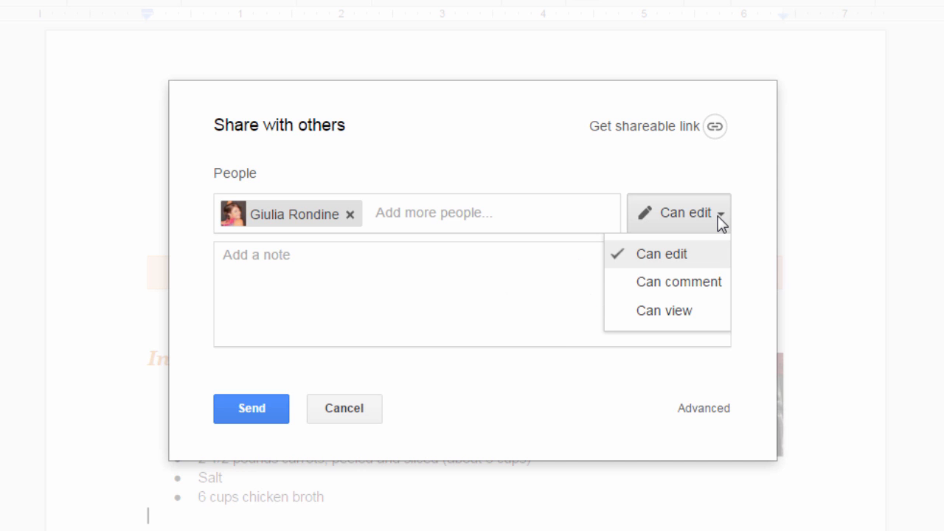
{"action": "left_click", "coordinate": [757, 237]}
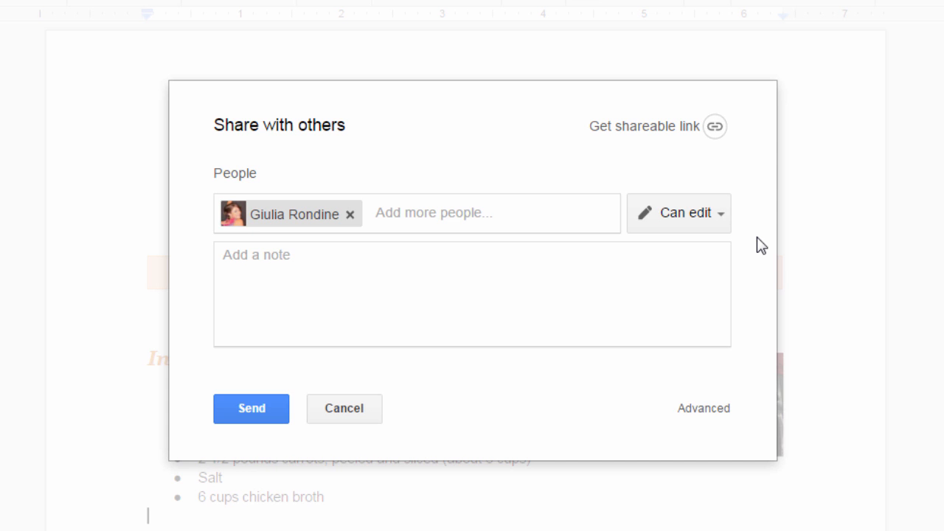
- Write a note greeting the contact by first name, saying "This is the recipe I told you about. Come on in!", signed with the sender's first name
{"action": "left_click", "coordinate": [416, 308]}
{"action": "type", "text": "Hi Giulia,"}
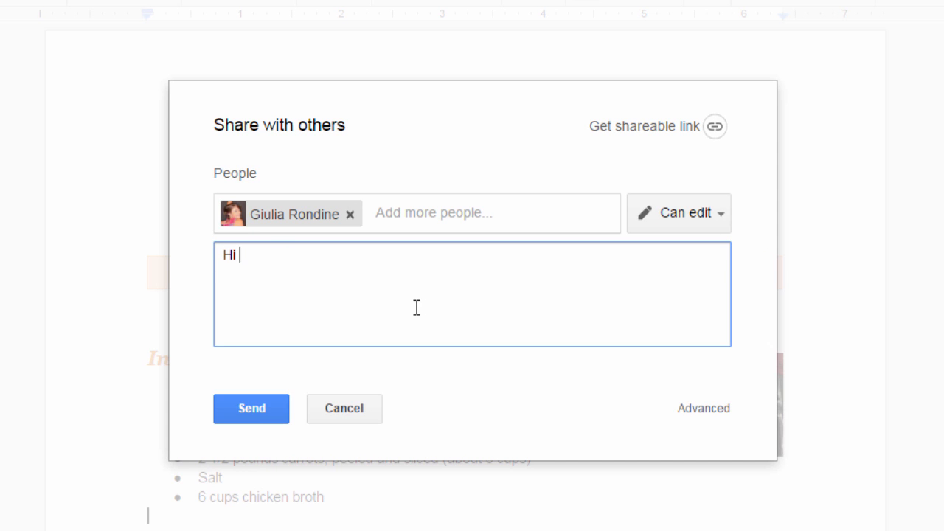
{"action": "key", "text": "Return"}
{"action": "key", "text": "Return"}
{"action": "type", "text": "This is the recipe I told you about."}
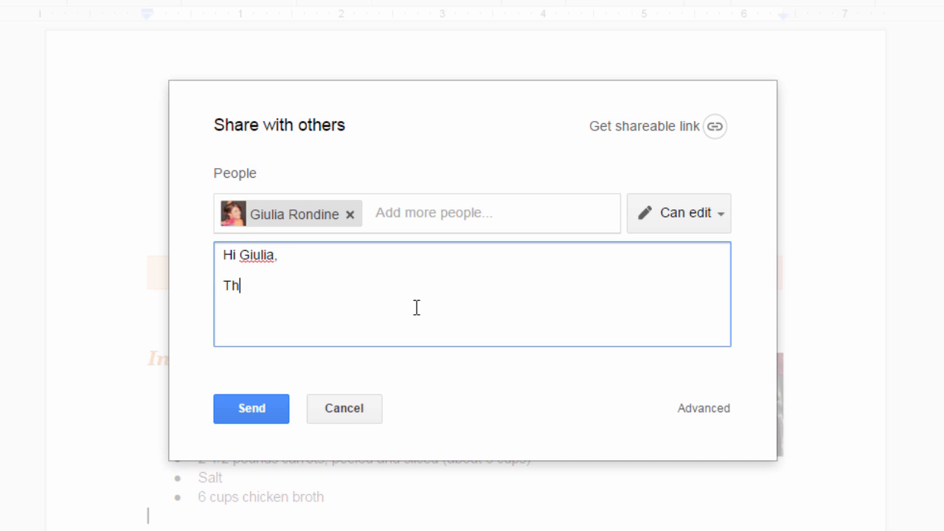
{"action": "key", "text": "Return"}
{"action": "type", "text": "Come on in!"}
{"action": "key", "text": "Return"}
{"action": "key", "text": "Return"}
{"action": "type", "text": "Albie"}
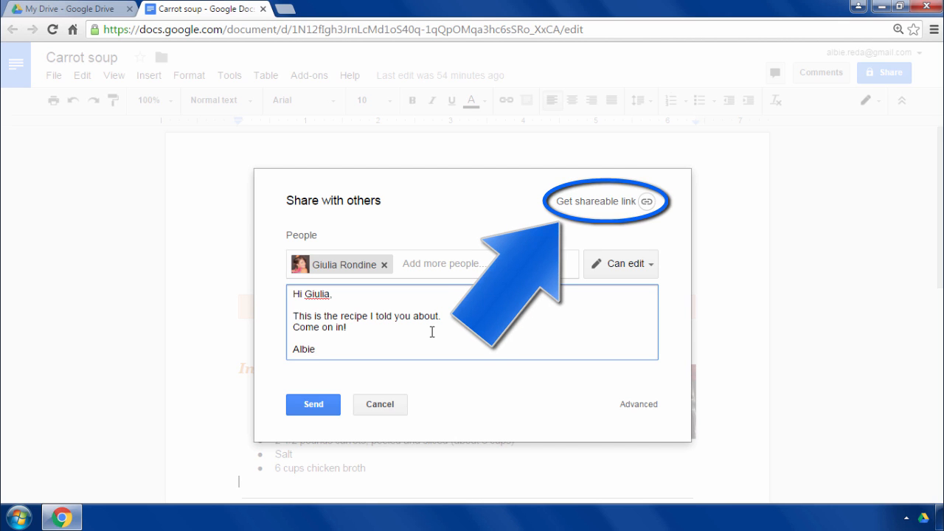
- Turn on the shareable link for the document and review its access options
{"action": "left_click", "coordinate": [649, 206]}
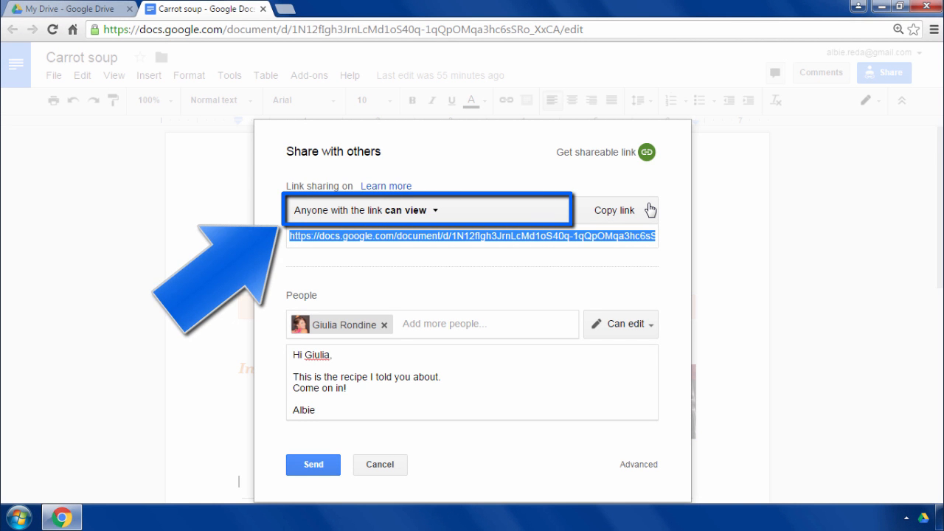
{"action": "left_click", "coordinate": [433, 217]}
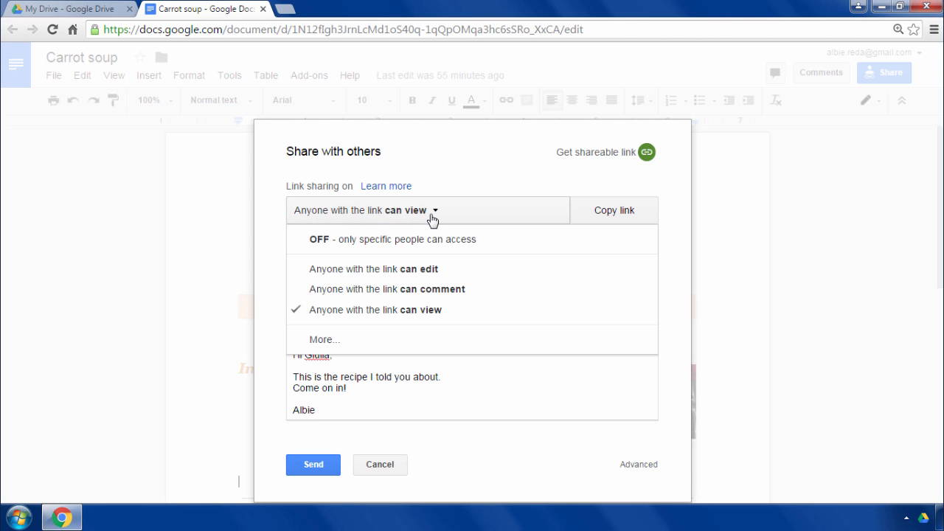
{"action": "left_click", "coordinate": [471, 187]}
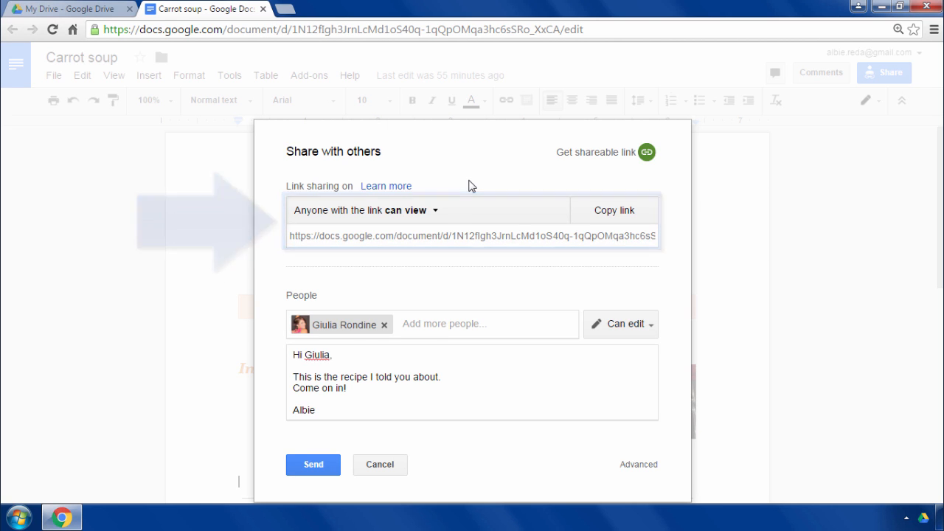
- Set link sharing to "OFF - only specific people can access" and send the sharing invitation
{"action": "left_click", "coordinate": [436, 213]}
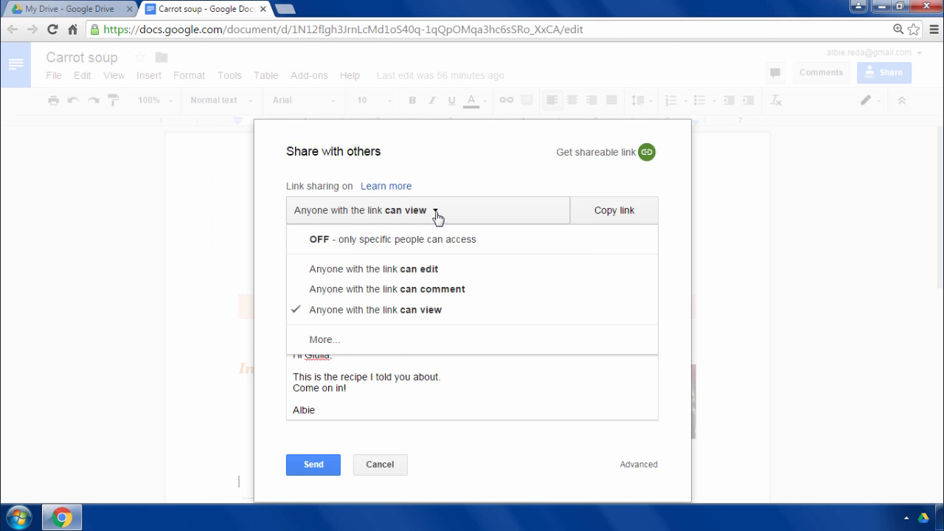
{"action": "left_click", "coordinate": [493, 247]}
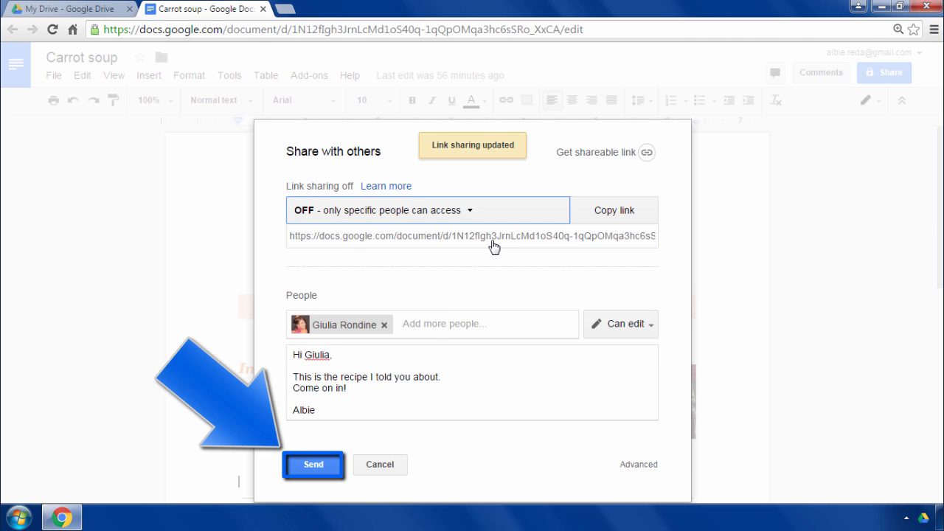
{"action": "left_click", "coordinate": [328, 465]}
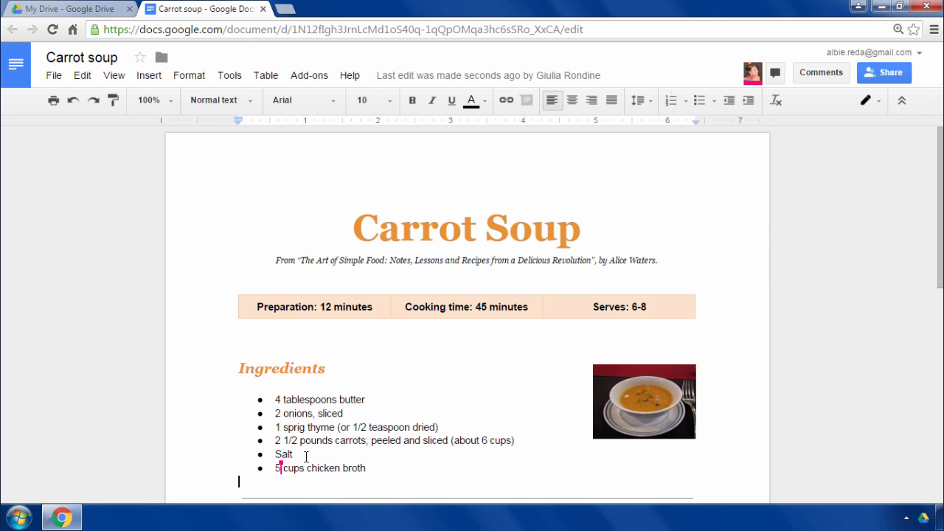
- Insert "small" before "onions" in the ingredients list and set the preparation time to 10 minutes
{"action": "left_click", "coordinate": [282, 413]}
{"action": "type", "text": "small"}
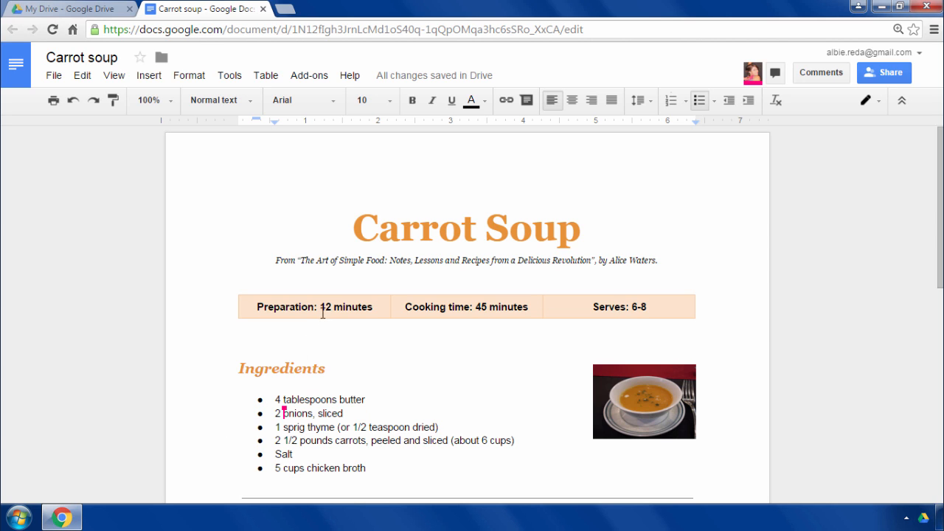
{"action": "left_click_drag", "start_coordinate": [321, 309], "coordinate": [334, 308]}
{"action": "type", "text": "10"}
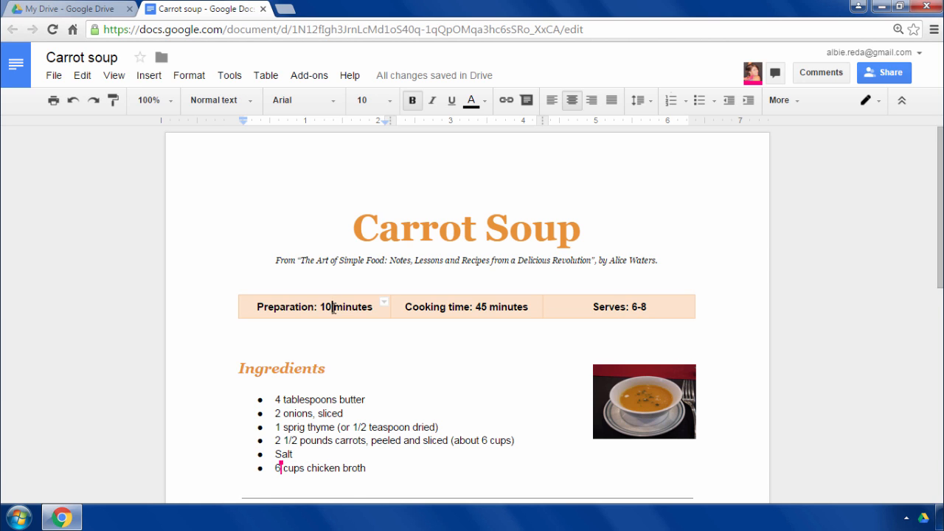
- Switch to Google Drive and open the sharing settings of the Carrot soup file
{"action": "left_click", "coordinate": [92, 15]}
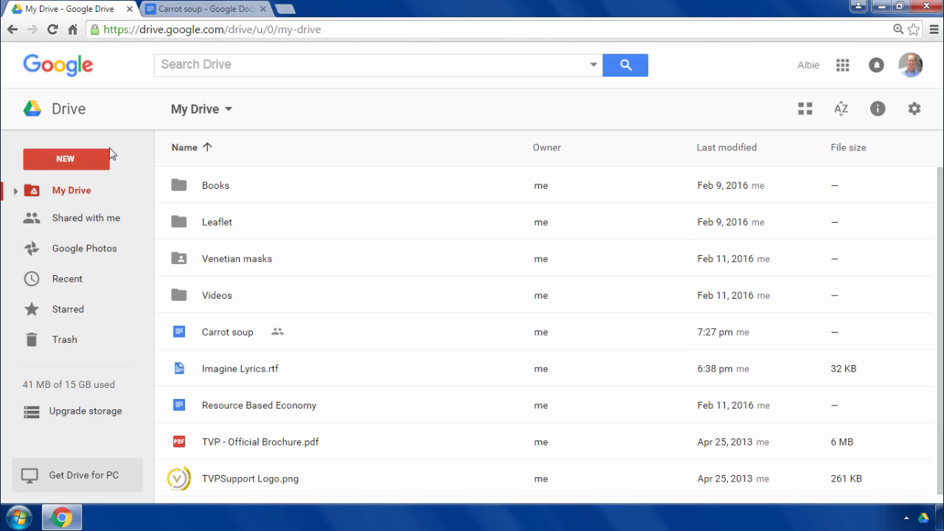
{"action": "right_click", "coordinate": [236, 335]}
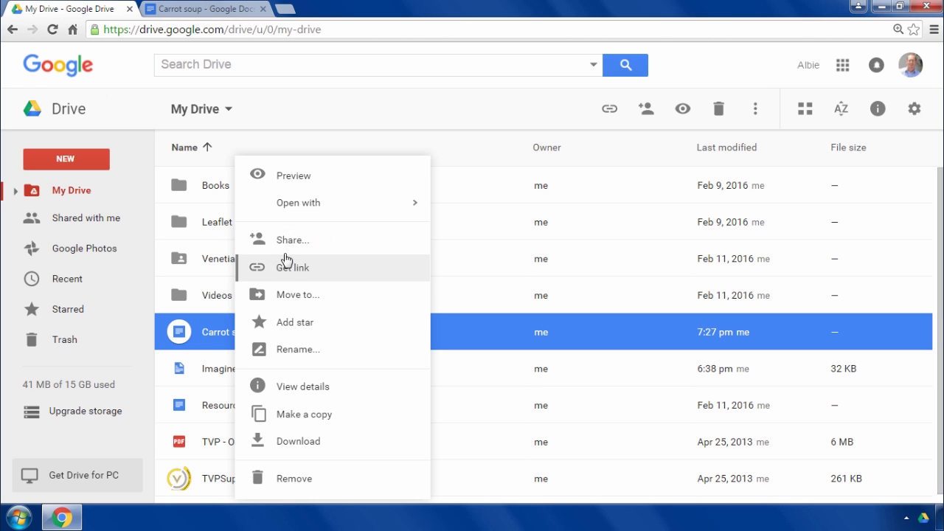
{"action": "left_click", "coordinate": [327, 246]}
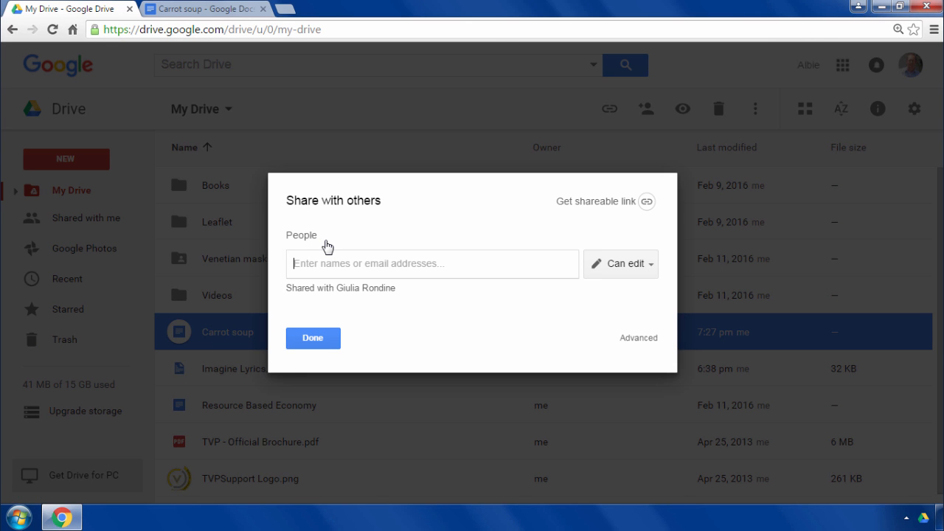